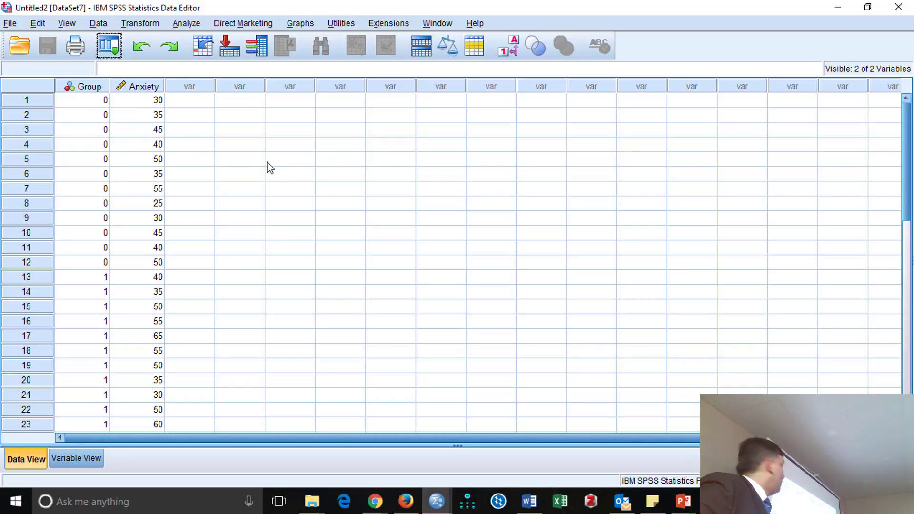
Step: Examine how the Group codes 0 and 1 divide the Anxiety scores across the data rows
{"action": "left_click", "coordinate": [93, 102]}
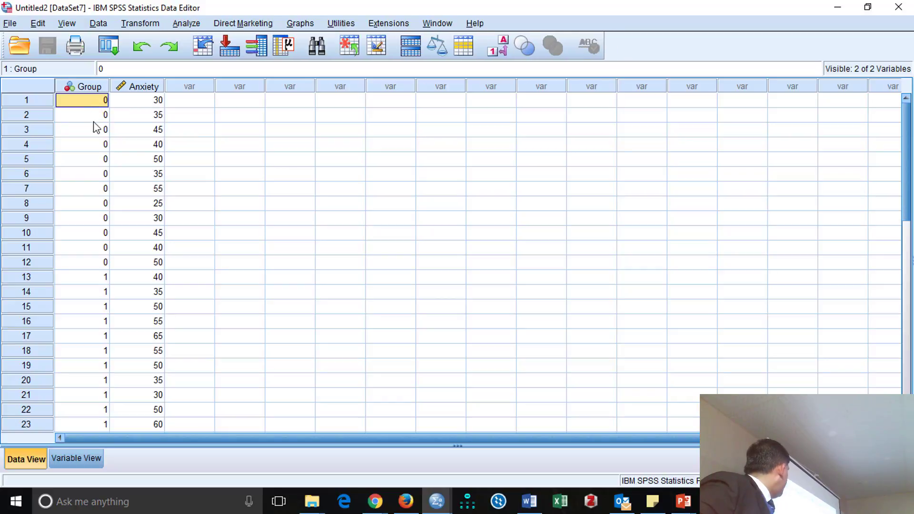
{"action": "left_click", "coordinate": [80, 267]}
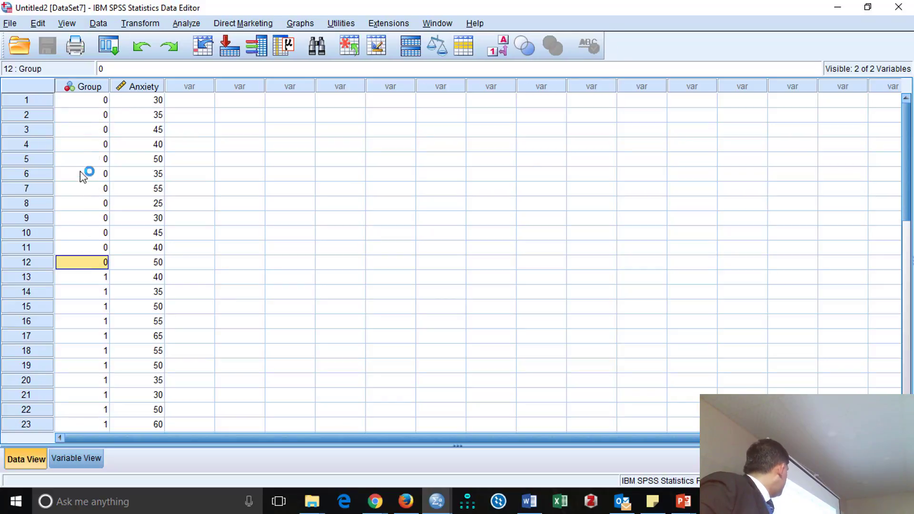
{"action": "left_click", "coordinate": [90, 280]}
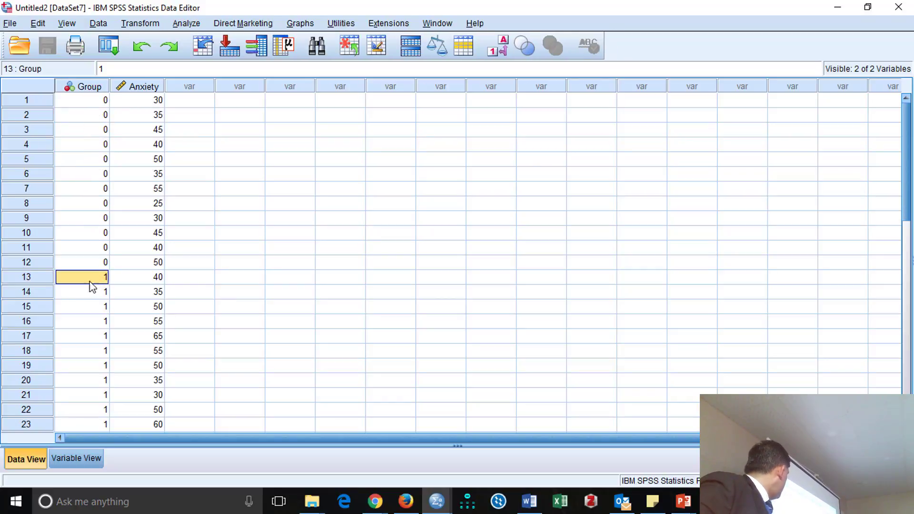
{"action": "scroll", "coordinate": [91, 300], "scroll_direction": "down", "scroll_amount": 4}
{"action": "scroll", "coordinate": [91, 303], "scroll_direction": "up", "scroll_amount": 2}
{"action": "scroll", "coordinate": [90, 304], "scroll_direction": "up", "scroll_amount": 1}
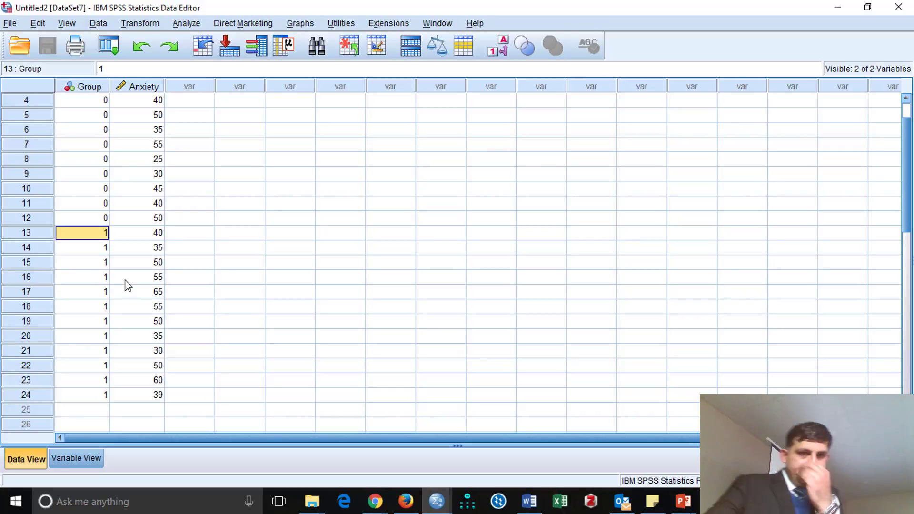
Step: Set up an Independent-Samples T Test with Anxiety as the test variable and Spider or Picture? as the grouping variable
{"action": "left_click", "coordinate": [186, 23]}
{"action": "mouse_move", "coordinate": [244, 104]}
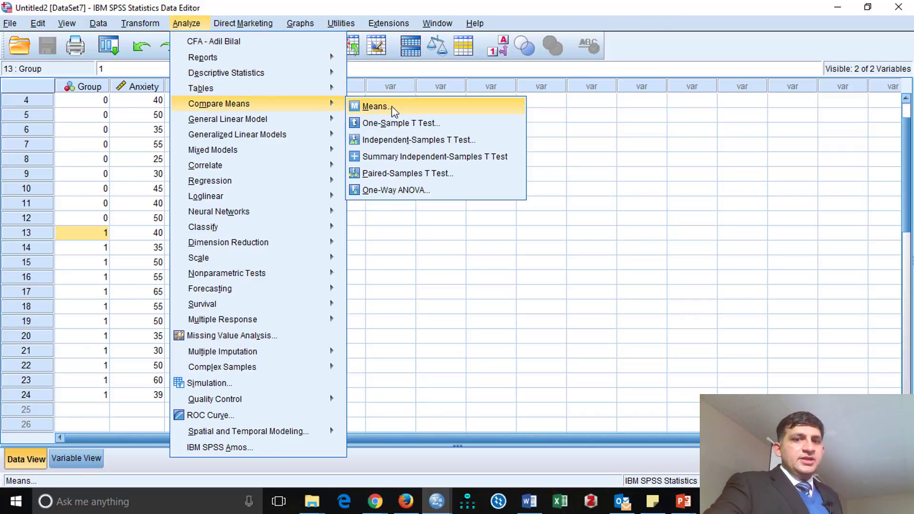
{"action": "left_click", "coordinate": [404, 141]}
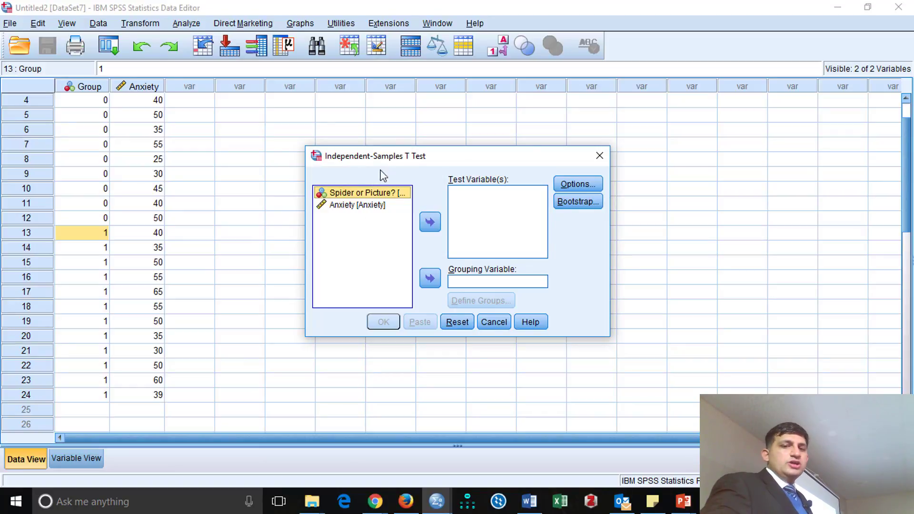
{"action": "left_click", "coordinate": [361, 210]}
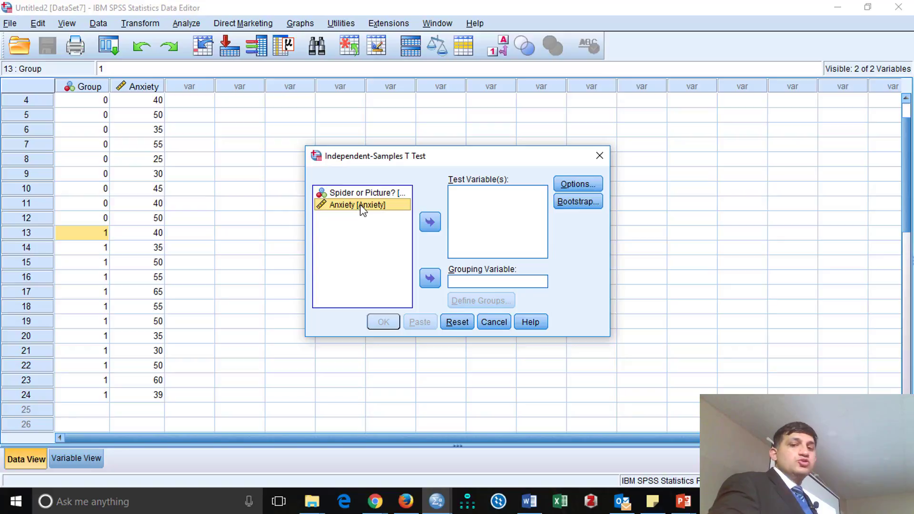
{"action": "left_click", "coordinate": [429, 221]}
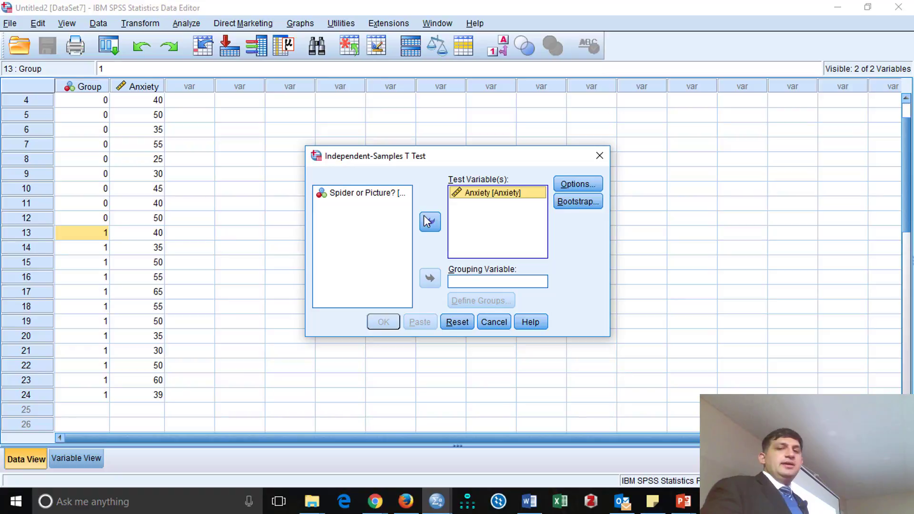
{"action": "left_click", "coordinate": [362, 193]}
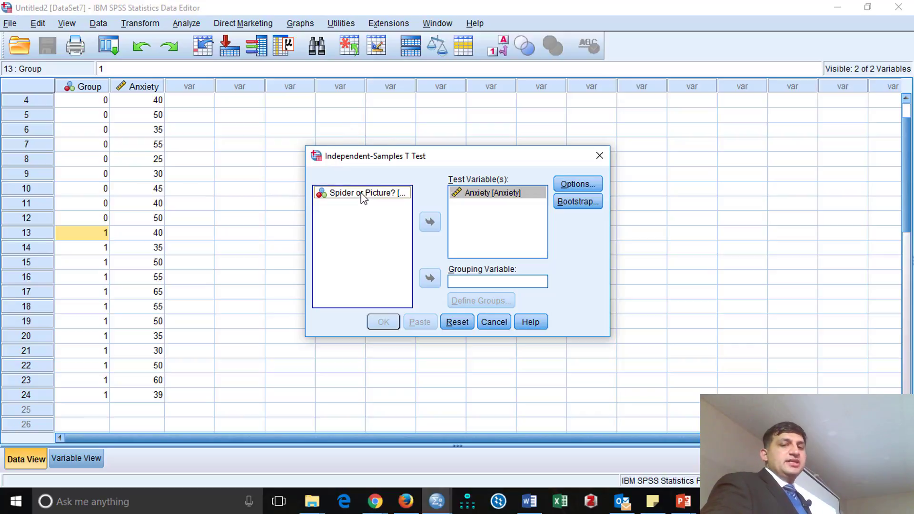
{"action": "left_click", "coordinate": [429, 279]}
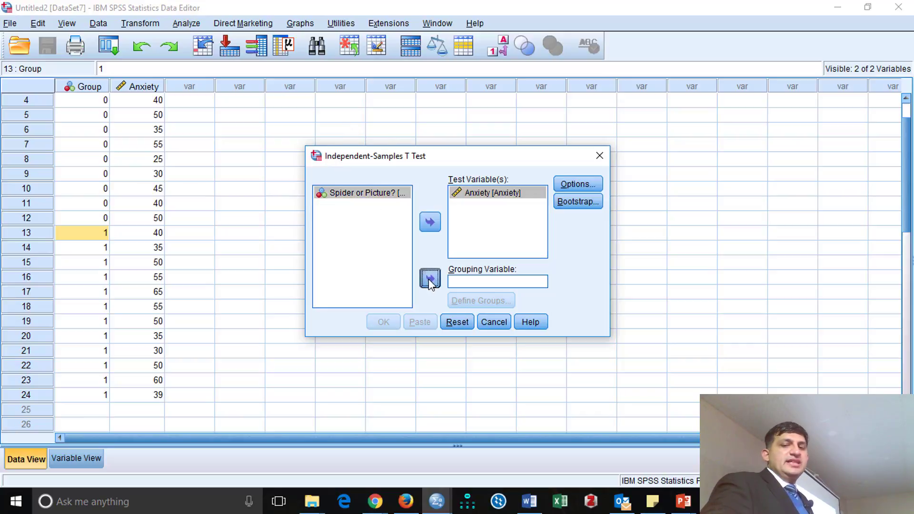
Step: Define Group 1 as 0 and Group 2 as 1 for the grouping variable, and run the independent-samples t test
{"action": "left_click", "coordinate": [484, 292]}
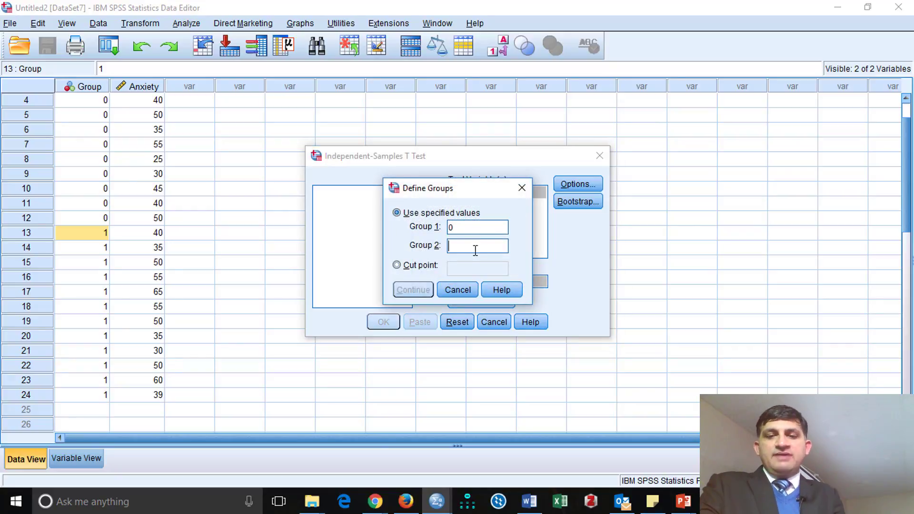
{"action": "type", "text": "1"}
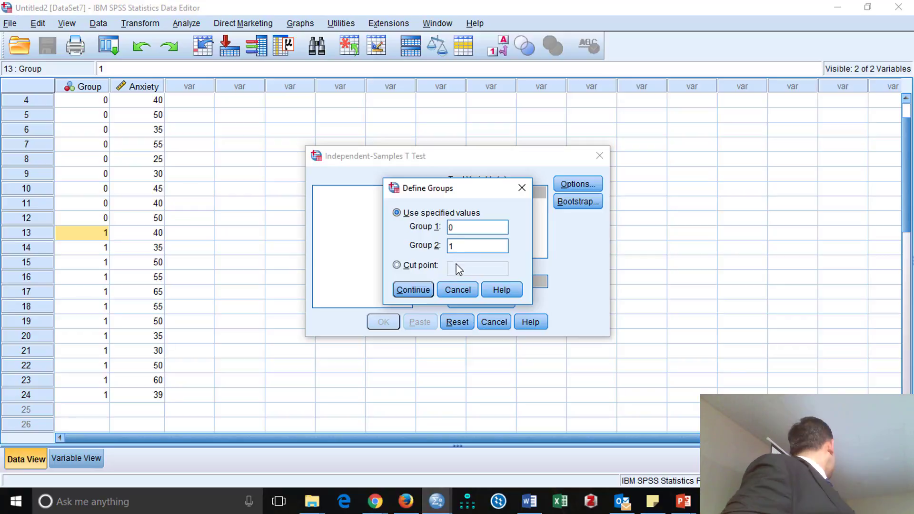
{"action": "left_click", "coordinate": [423, 286]}
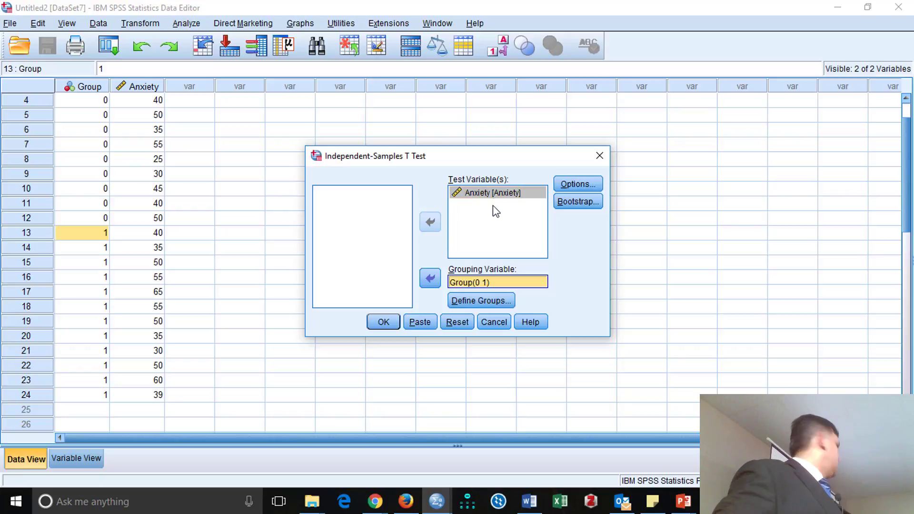
{"action": "left_click", "coordinate": [391, 323]}
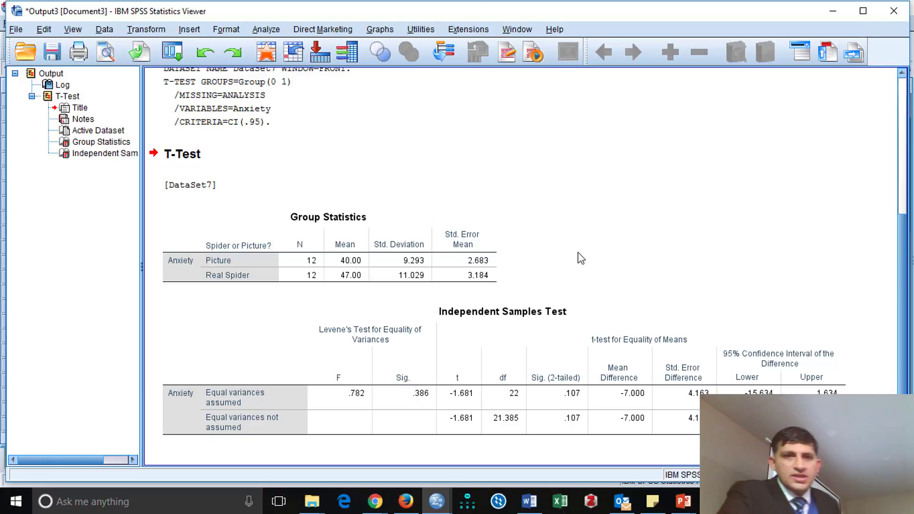
Step: Reopen the Independent-Samples T Test and reassign Anxiety as test variable and Group as grouping variable
{"action": "left_click", "coordinate": [275, 28]}
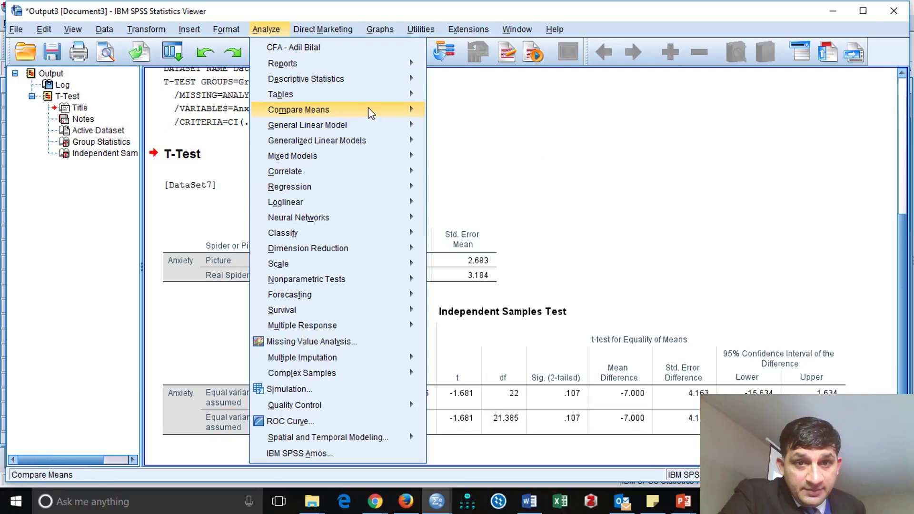
{"action": "mouse_move", "coordinate": [370, 113]}
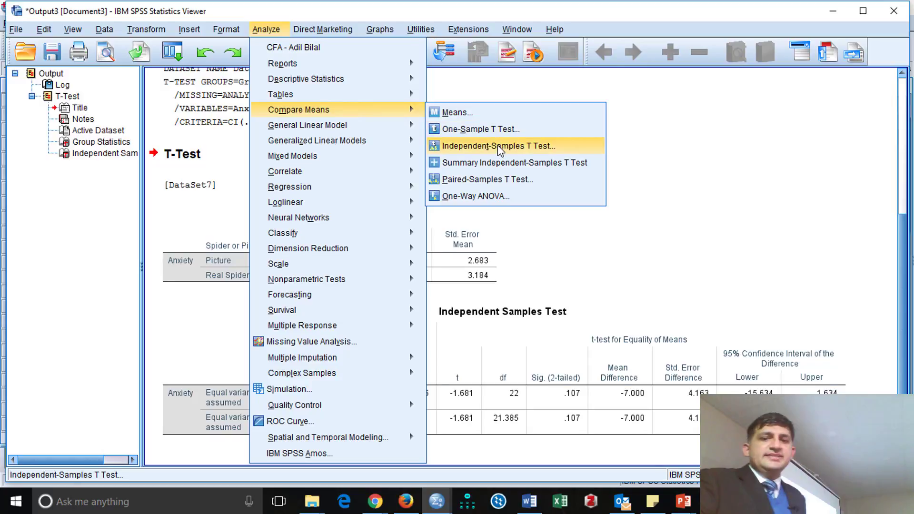
{"action": "left_click", "coordinate": [500, 146]}
{"action": "left_click", "coordinate": [474, 195]}
{"action": "left_click", "coordinate": [430, 223]}
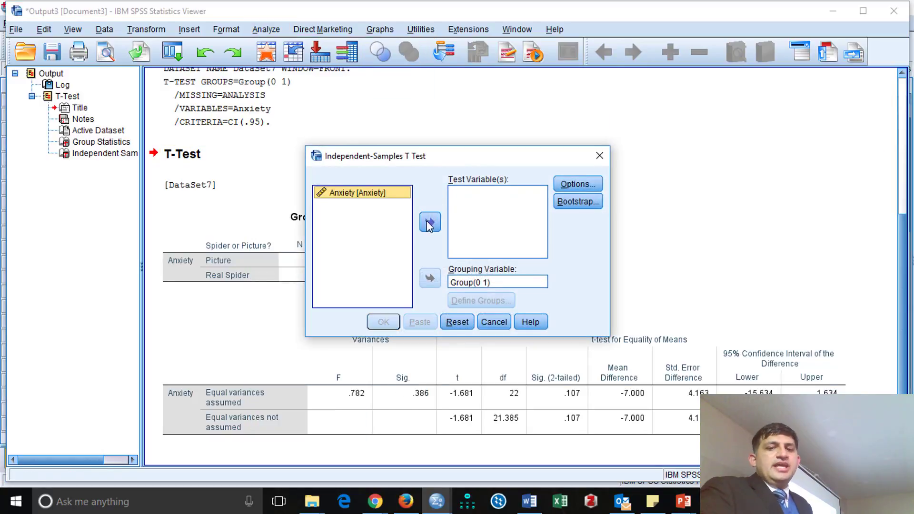
{"action": "left_click", "coordinate": [430, 223]}
{"action": "left_click", "coordinate": [450, 283]}
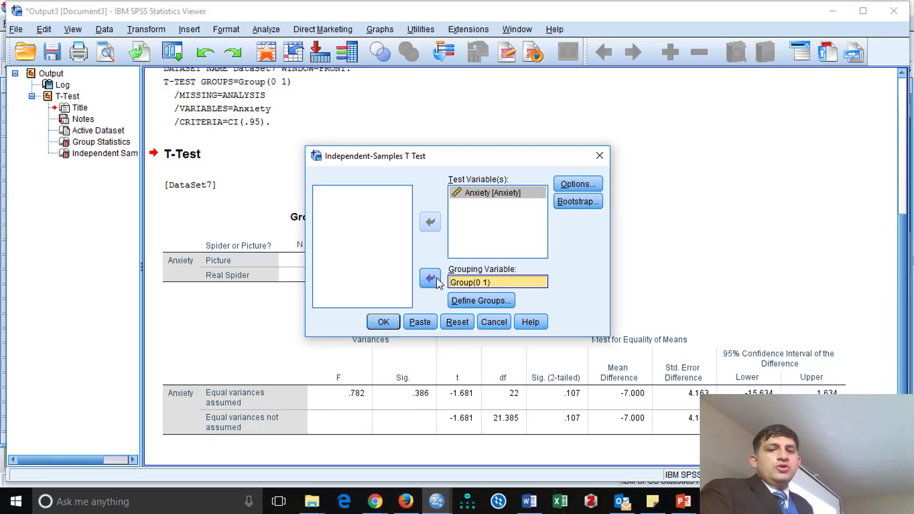
{"action": "left_click", "coordinate": [436, 279]}
{"action": "left_click", "coordinate": [435, 279]}
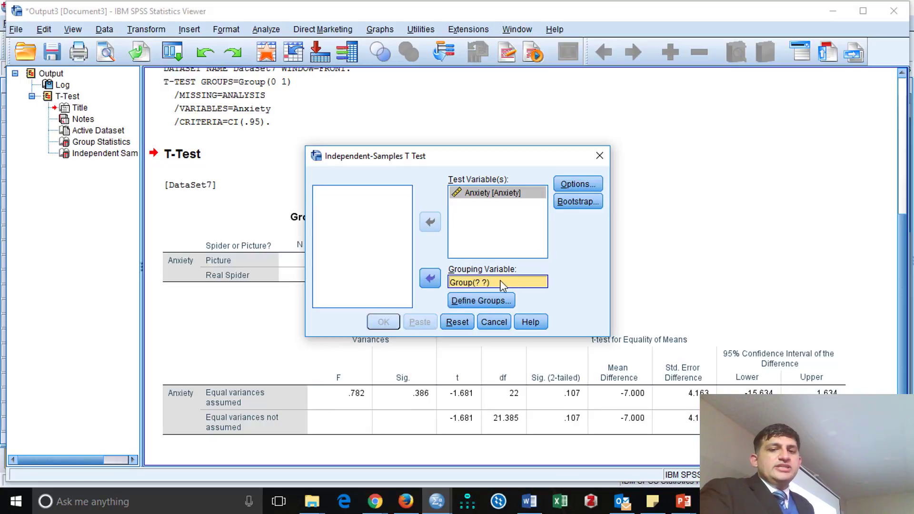
Step: Accept 0 and 1 as the specified values for the two groups and run the independent-samples t test again
{"action": "left_click", "coordinate": [490, 301]}
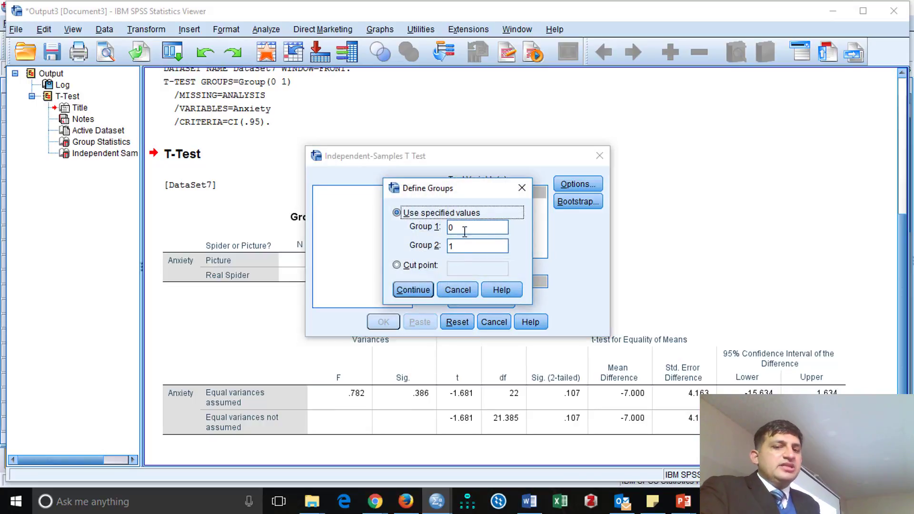
{"action": "left_click", "coordinate": [421, 290]}
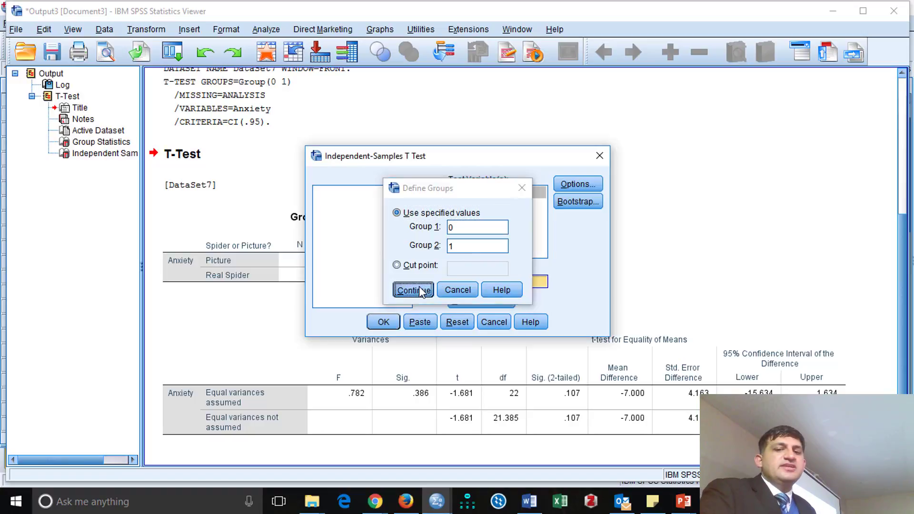
{"action": "left_click", "coordinate": [383, 322]}
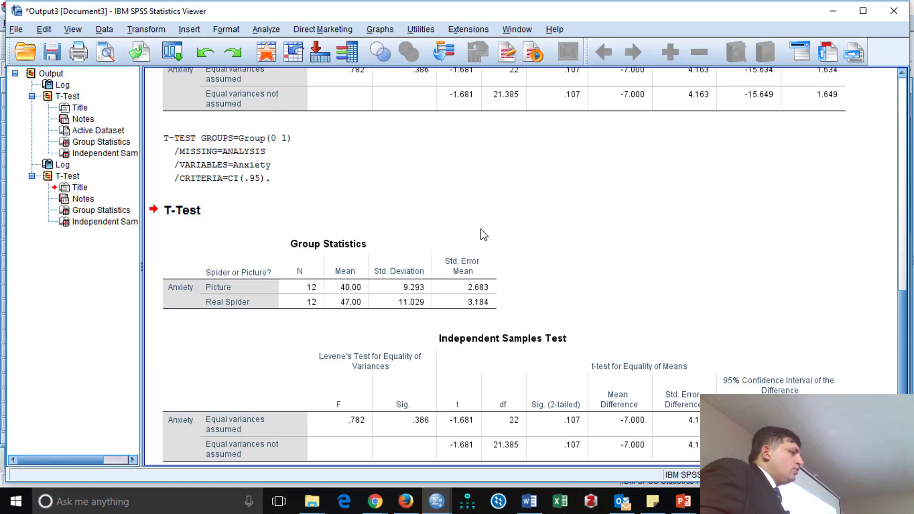
Step: Minimize the t-test output and the Untitled2 data set to bring up the Paired Sample.SAV data
{"action": "left_click", "coordinate": [503, 212]}
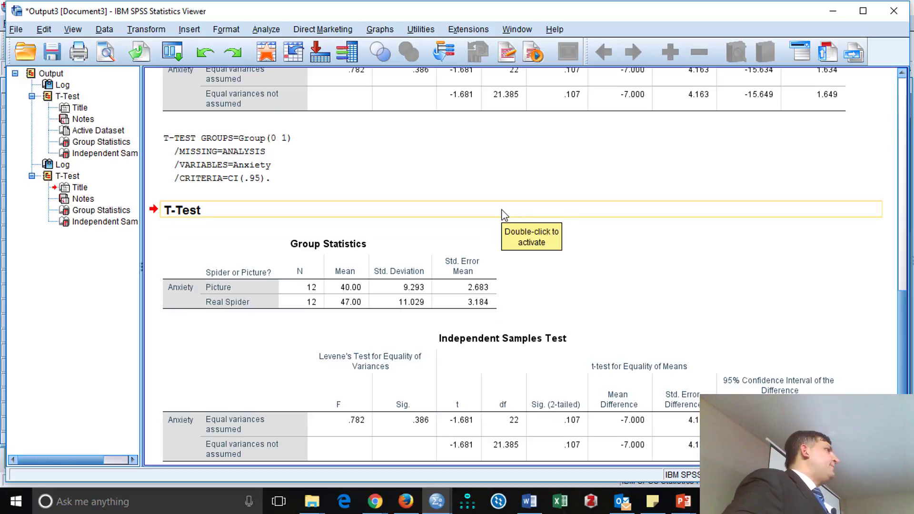
{"action": "left_click", "coordinate": [571, 140]}
{"action": "left_click", "coordinate": [838, 10]}
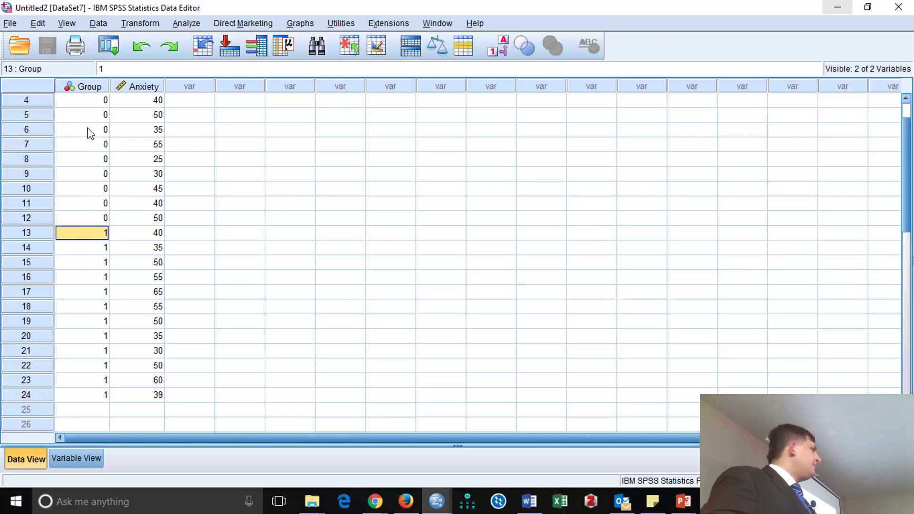
{"action": "left_click", "coordinate": [837, 9]}
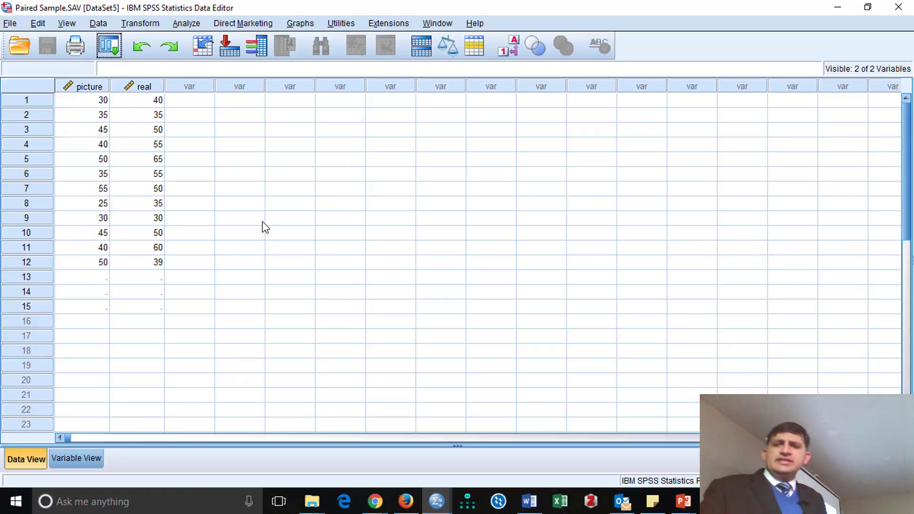
Step: Open the Paired-Samples T Test for the Paired Sample.SAV data and move its dialog clear of the data columns
{"action": "left_click", "coordinate": [184, 25]}
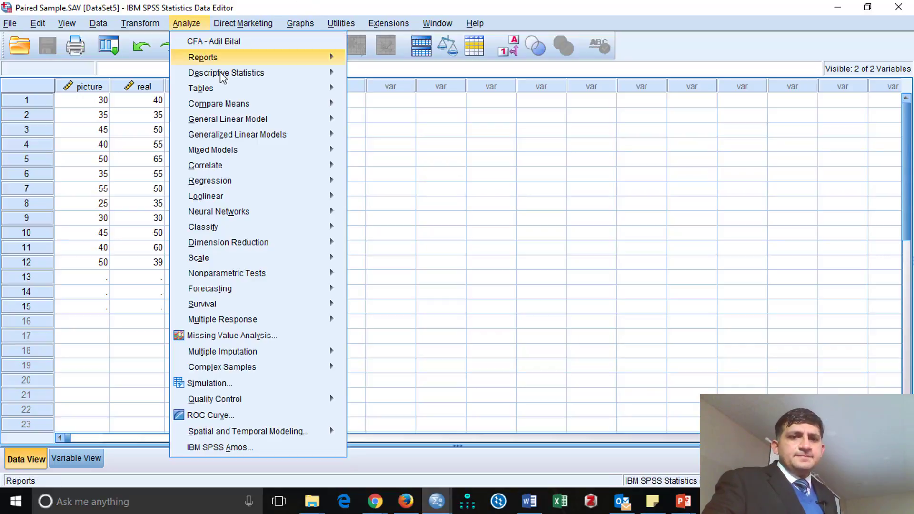
{"action": "mouse_move", "coordinate": [260, 104]}
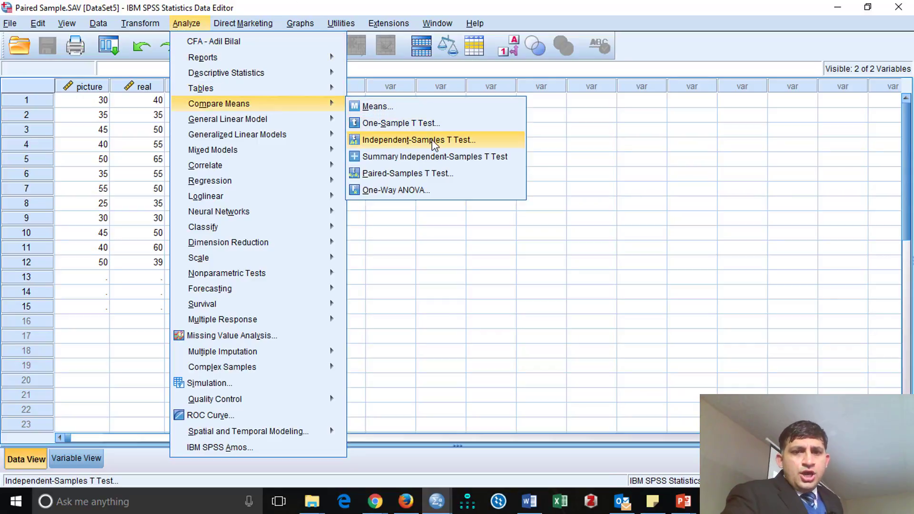
{"action": "left_click", "coordinate": [445, 174]}
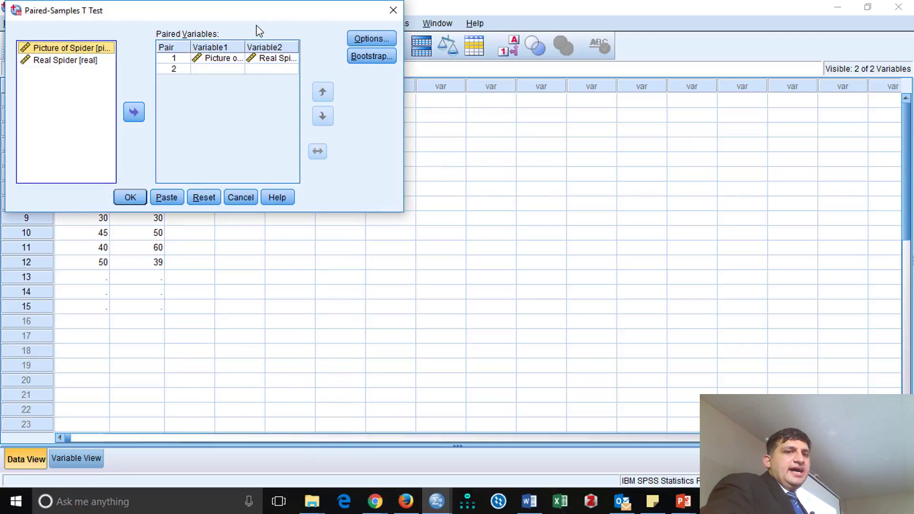
{"action": "left_click_drag", "start_coordinate": [271, 16], "coordinate": [456, 98]}
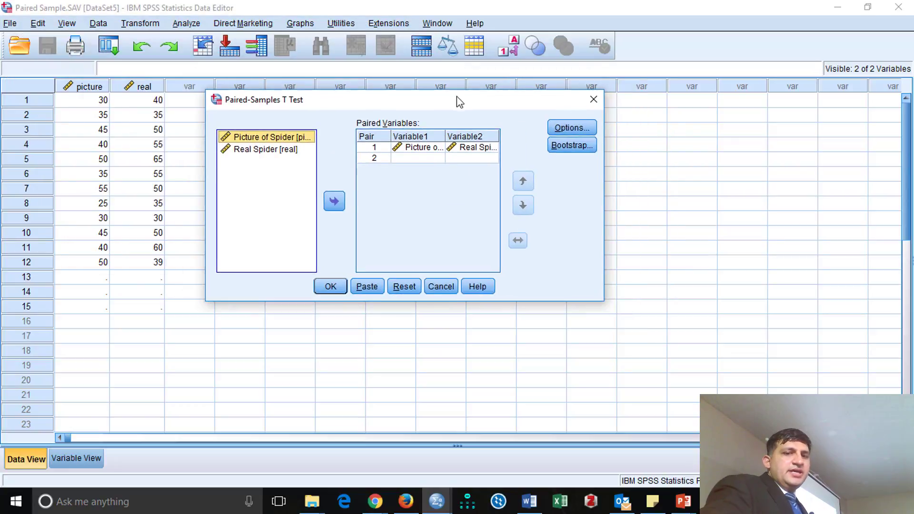
{"action": "left_click", "coordinate": [289, 149], "text": "ctrl"}
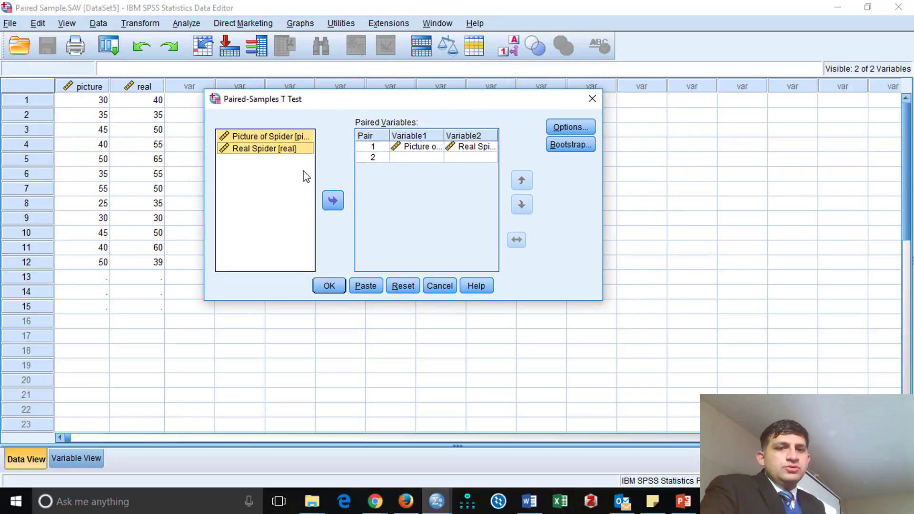
{"action": "left_click", "coordinate": [333, 200]}
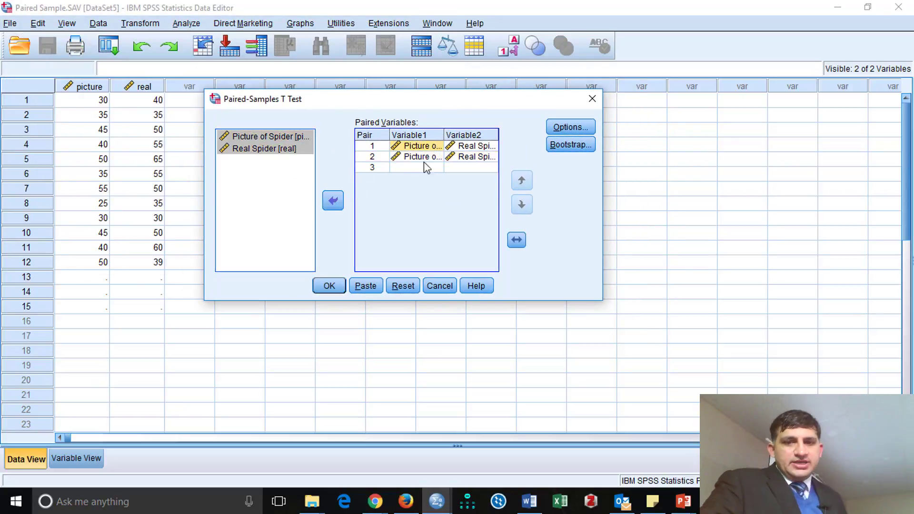
{"action": "left_click", "coordinate": [403, 286]}
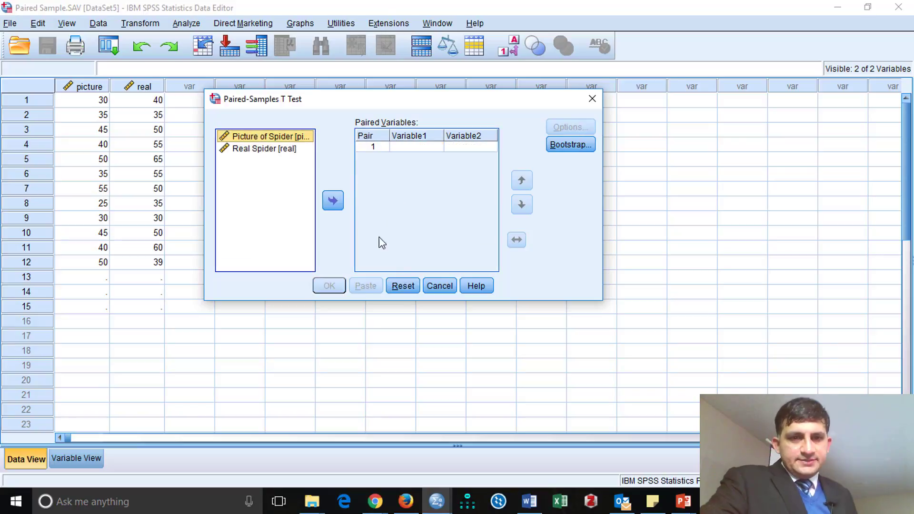
Step: Pair Picture of Spider with Real Spider as pair 1 and run the paired-samples t test
{"action": "left_click", "coordinate": [288, 149], "text": "ctrl"}
{"action": "left_click", "coordinate": [332, 200]}
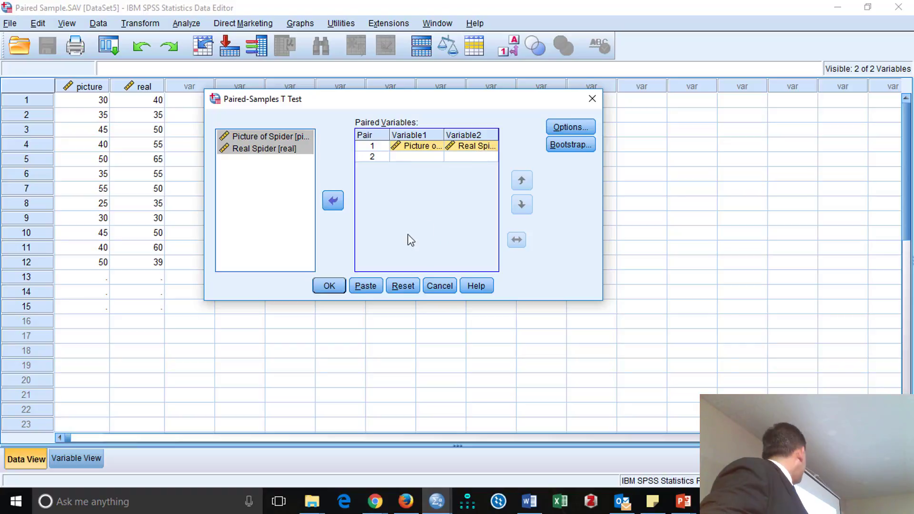
{"action": "left_click", "coordinate": [329, 286]}
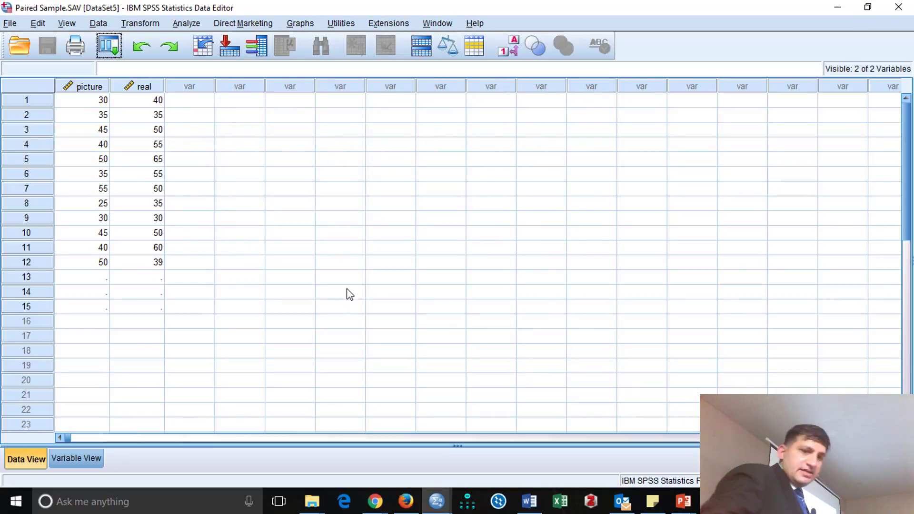
Step: Bring up the Output3 viewer window and examine the paired-samples statistics, correlations and test tables
{"action": "left_click", "coordinate": [437, 501]}
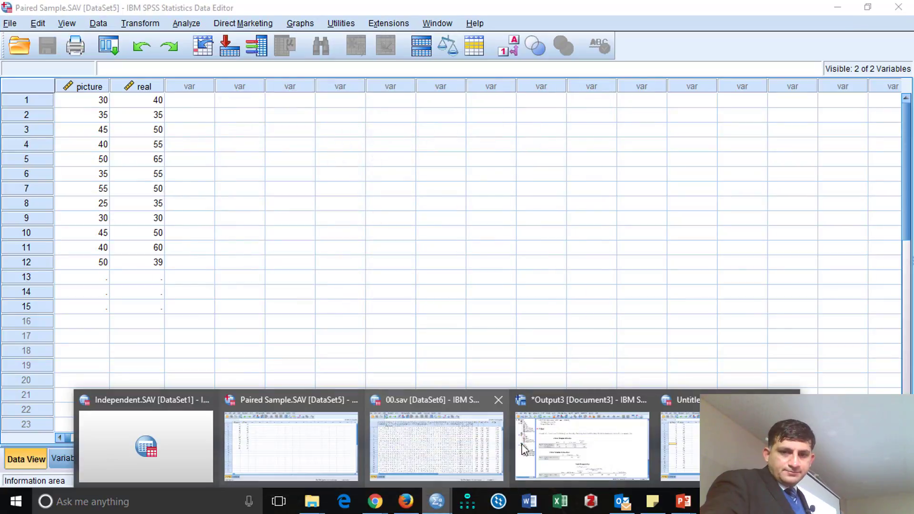
{"action": "left_click", "coordinate": [524, 449]}
{"action": "scroll", "coordinate": [614, 317], "scroll_direction": "down", "scroll_amount": 2}
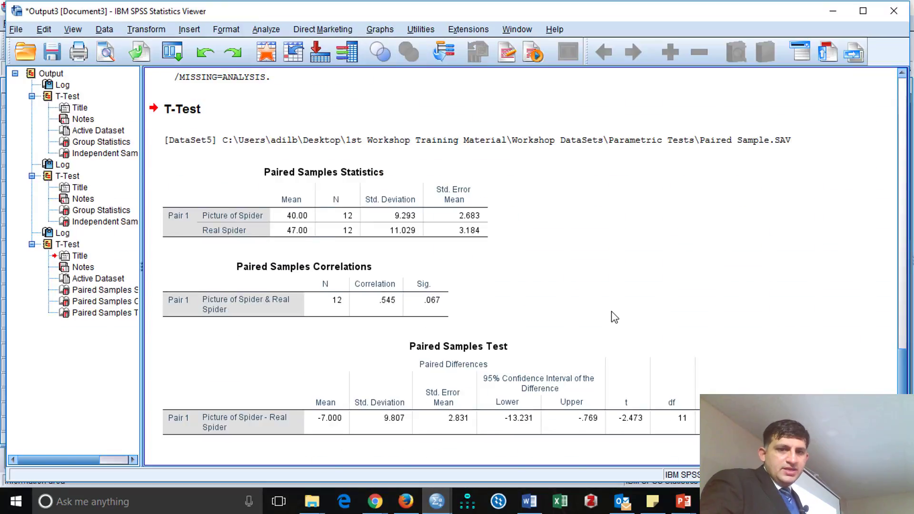
{"action": "left_click", "coordinate": [391, 233]}
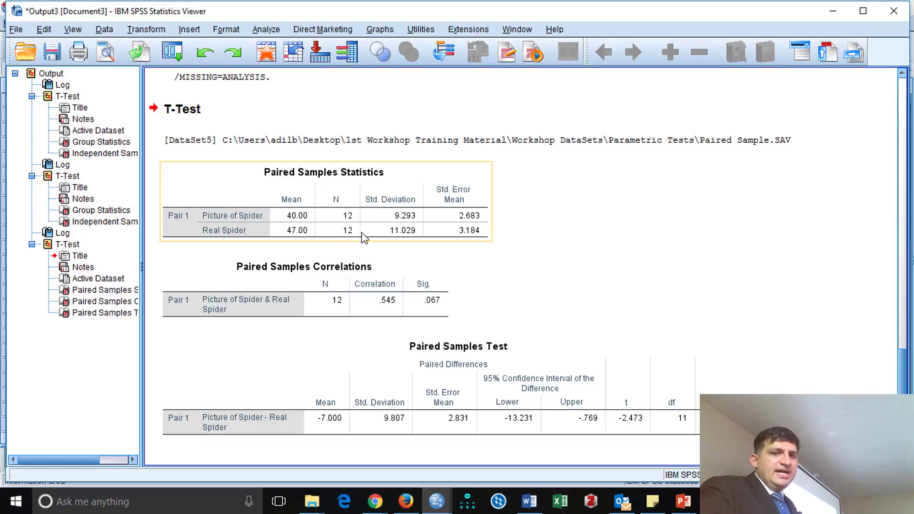
{"action": "left_click", "coordinate": [292, 285]}
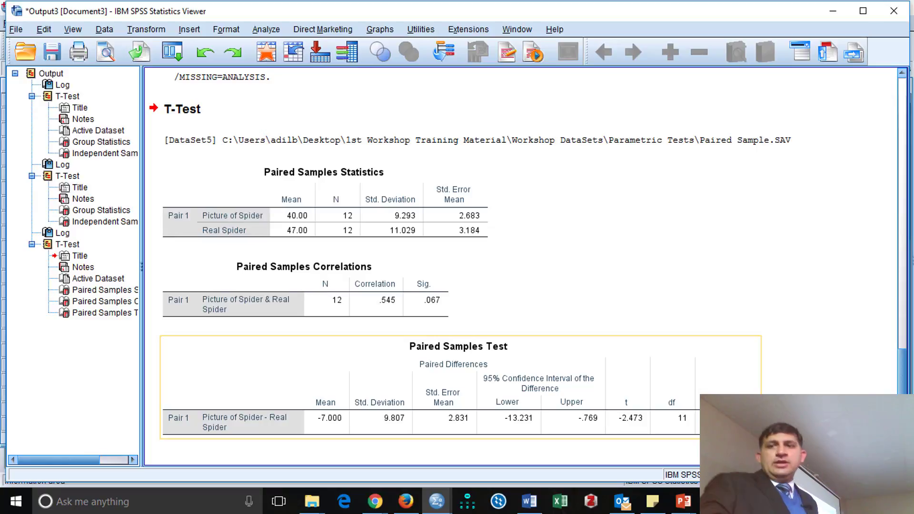
Step: Minimize the t-test output and open the ANOVA.sav data set from the data folder
{"action": "left_click", "coordinate": [809, 190]}
{"action": "left_click", "coordinate": [847, 12]}
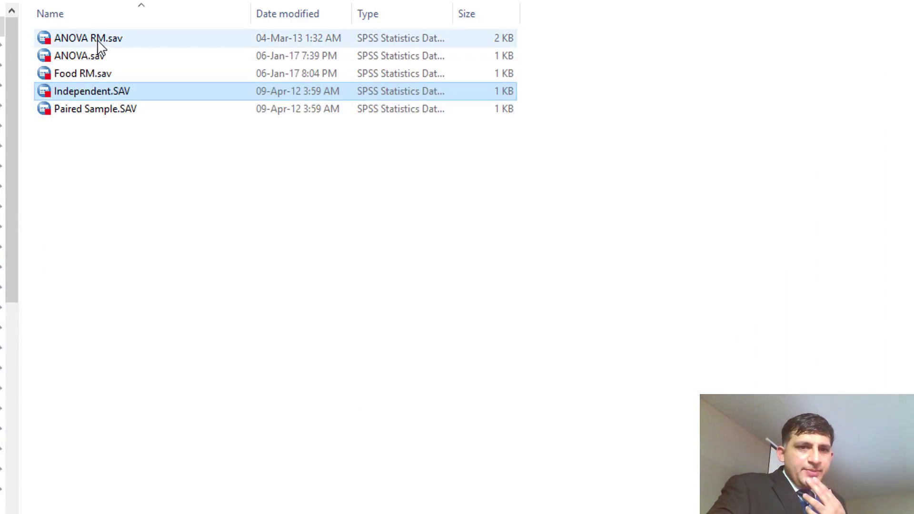
{"action": "left_click", "coordinate": [95, 58]}
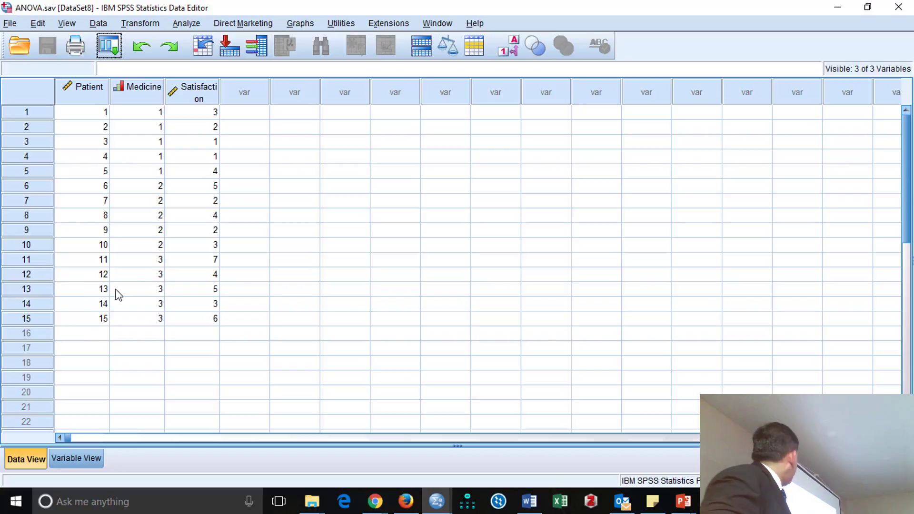
Step: Examine how the Medicine column divides the patients into groups 1, 2 and 3
{"action": "left_click", "coordinate": [136, 117]}
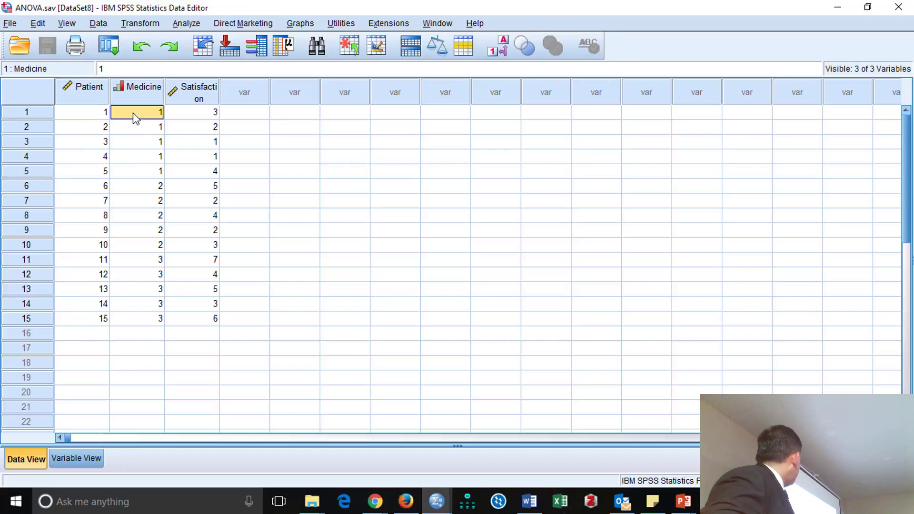
{"action": "left_click", "coordinate": [140, 187]}
{"action": "left_click", "coordinate": [147, 262]}
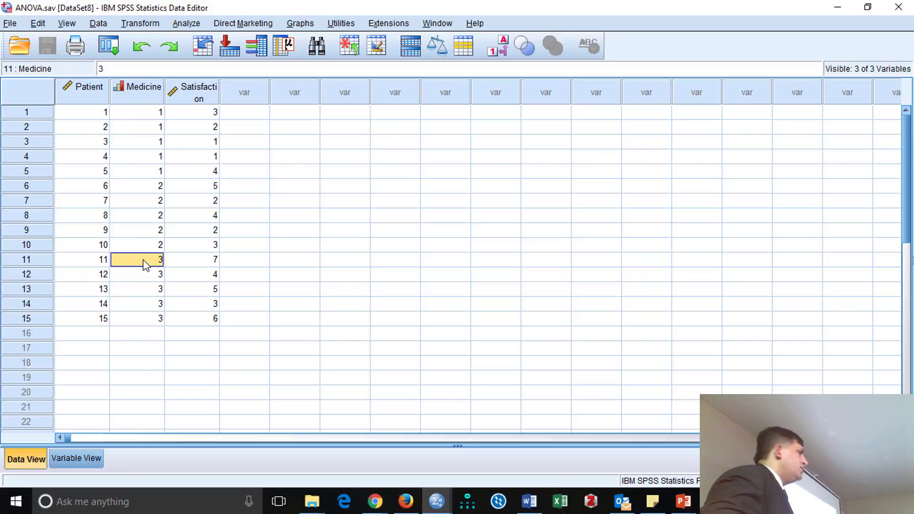
{"action": "left_click", "coordinate": [148, 334]}
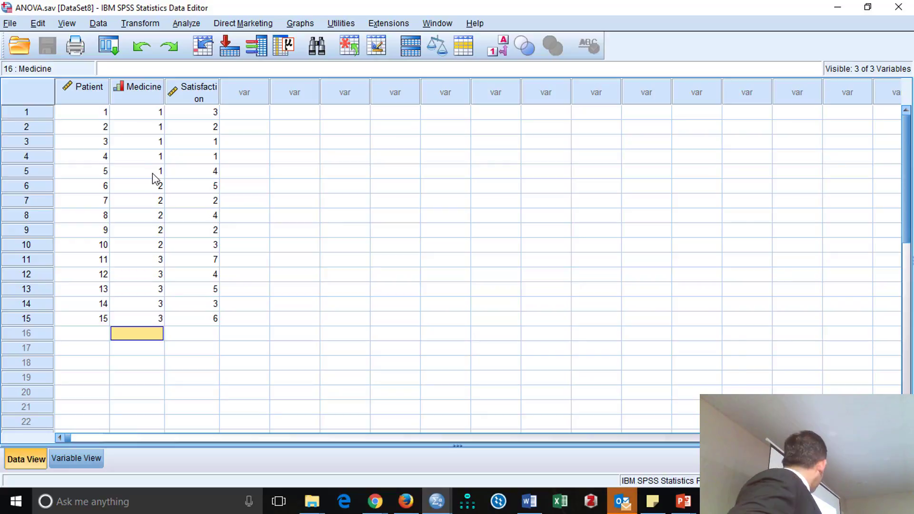
{"action": "left_click_drag", "start_coordinate": [152, 113], "coordinate": [157, 318]}
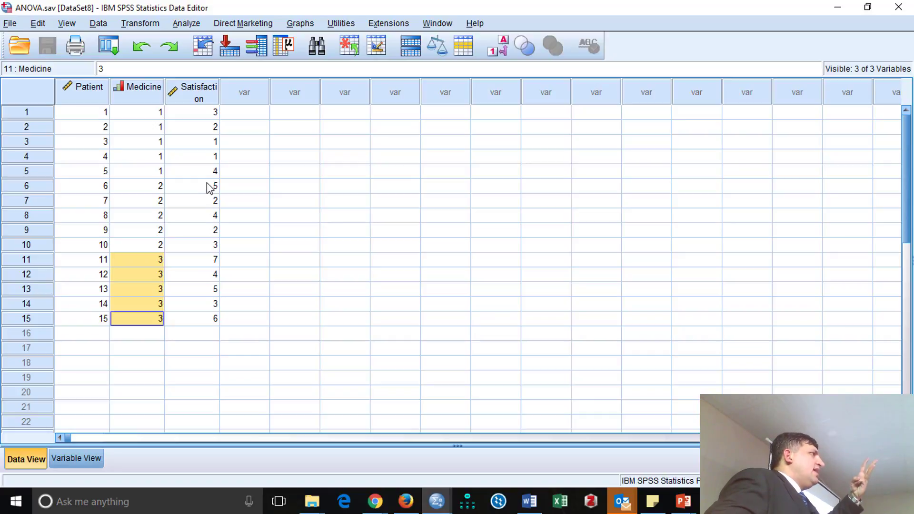
Step: Set up a One-Way ANOVA with Satisfaction as the dependent variable and Medicine as the factor
{"action": "left_click", "coordinate": [200, 25]}
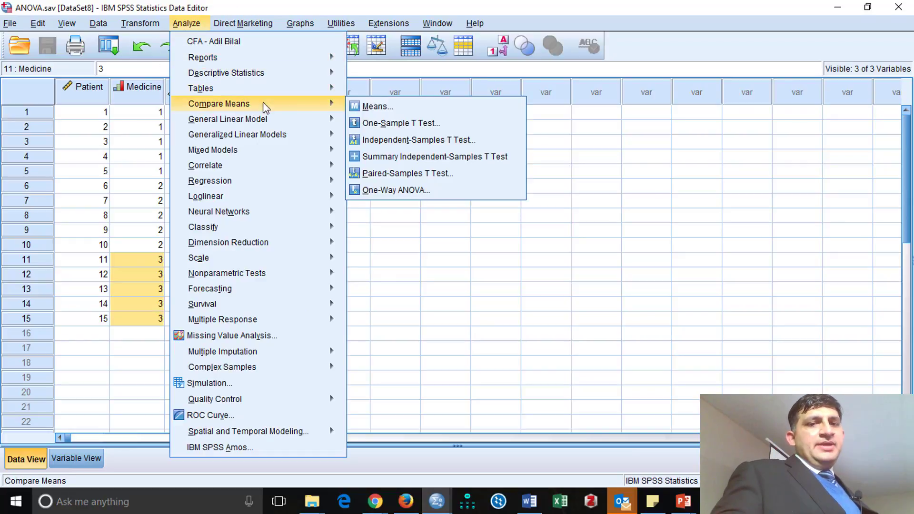
{"action": "mouse_move", "coordinate": [266, 119]}
{"action": "mouse_move", "coordinate": [267, 103]}
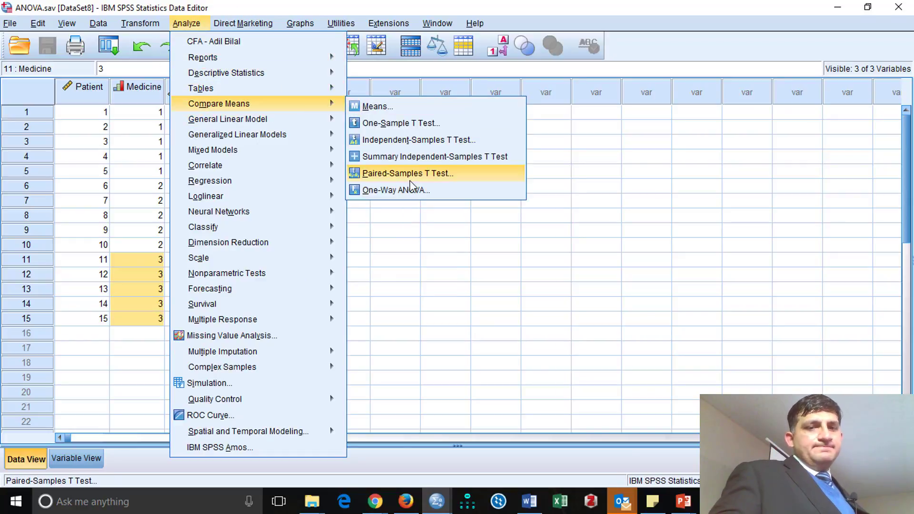
{"action": "left_click", "coordinate": [439, 191]}
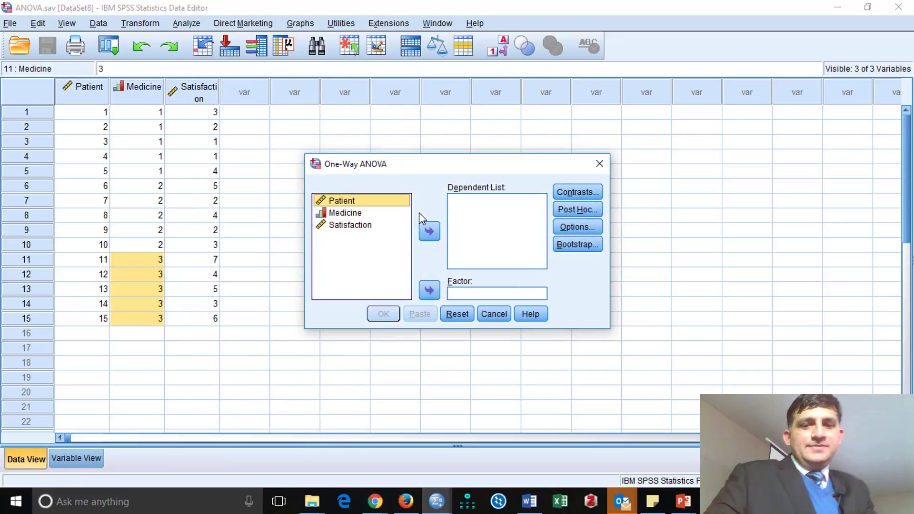
{"action": "left_click", "coordinate": [368, 227]}
{"action": "left_click", "coordinate": [429, 234]}
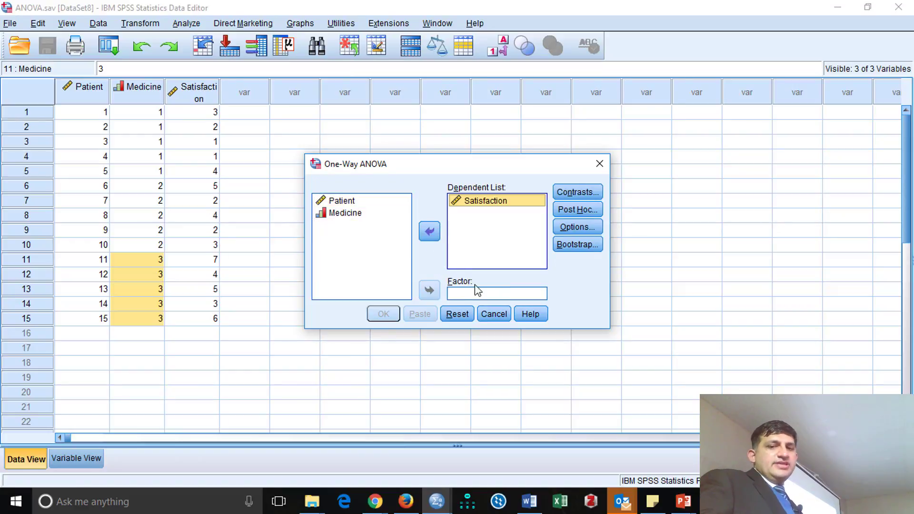
{"action": "left_click", "coordinate": [346, 214]}
{"action": "left_click", "coordinate": [431, 288]}
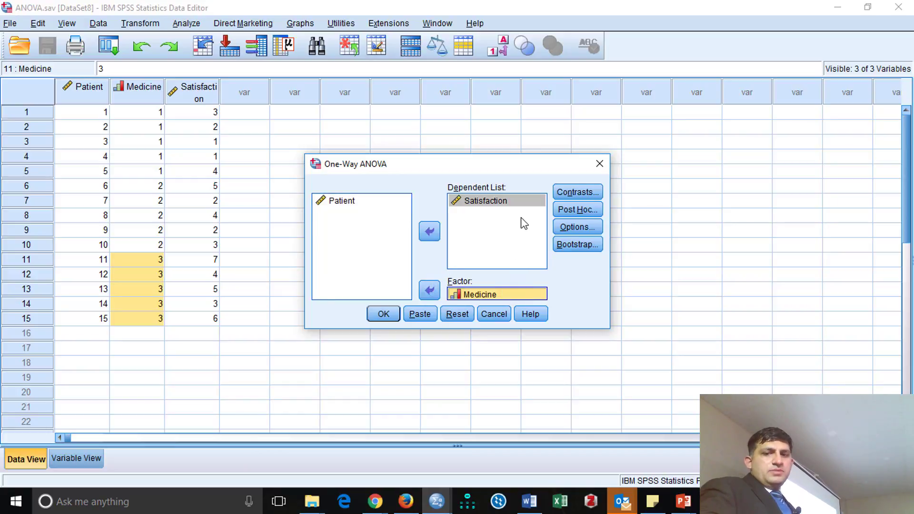
Step: Look through the Contrasts, Post Hoc and Options settings of the One-Way ANOVA without changing them
{"action": "left_click", "coordinate": [589, 195]}
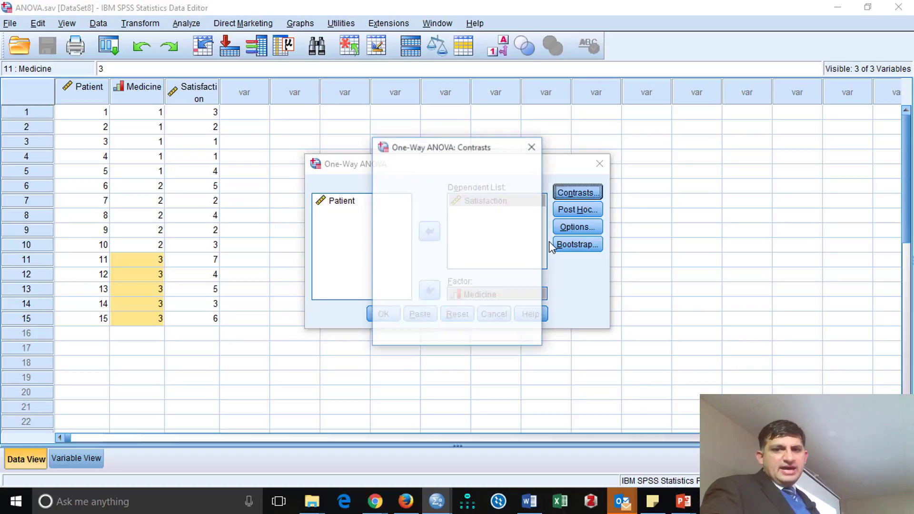
{"action": "left_click", "coordinate": [457, 326]}
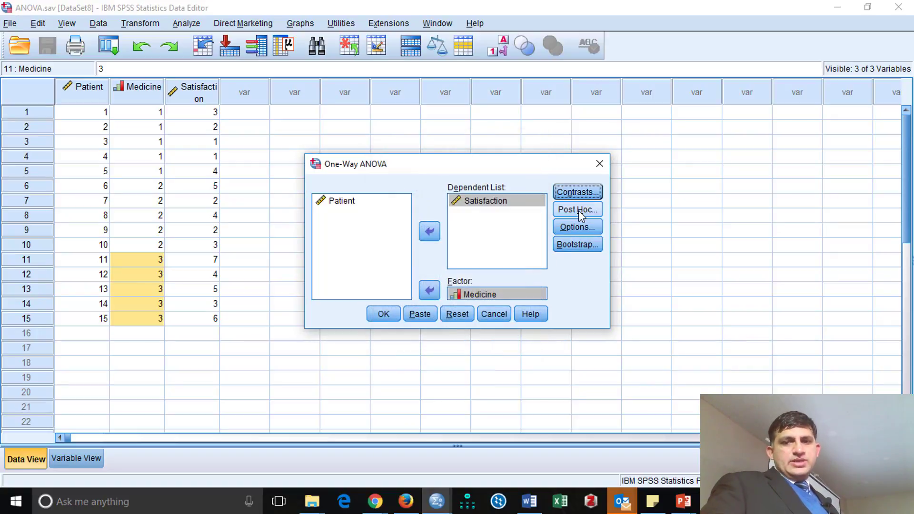
{"action": "left_click", "coordinate": [579, 210]}
{"action": "left_click", "coordinate": [458, 343]}
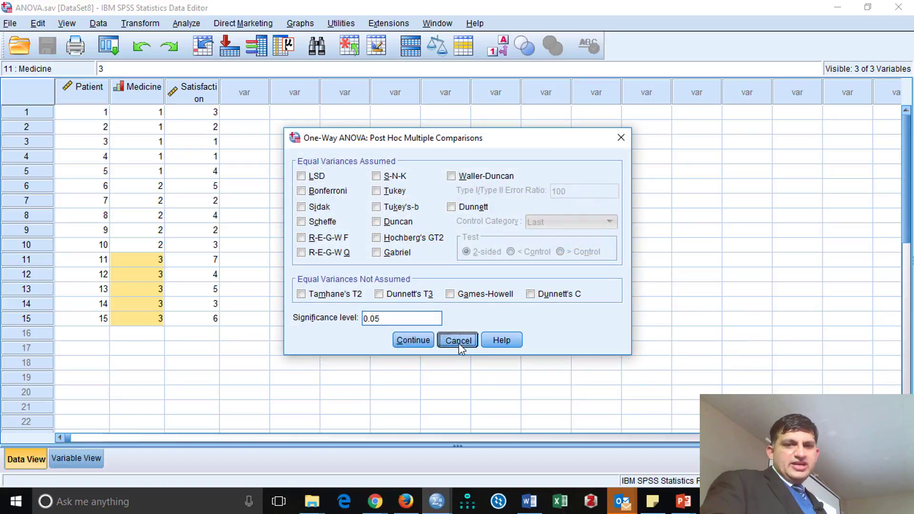
{"action": "left_click", "coordinate": [571, 228]}
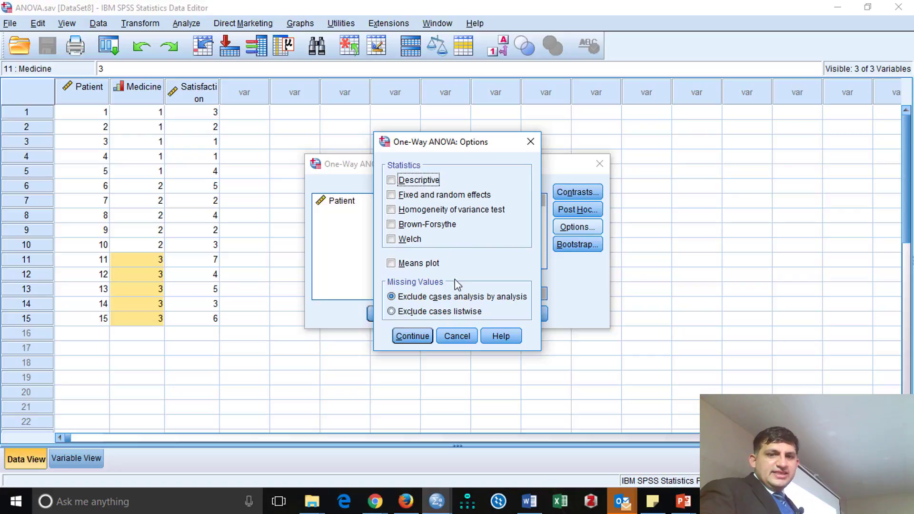
{"action": "left_click", "coordinate": [457, 335]}
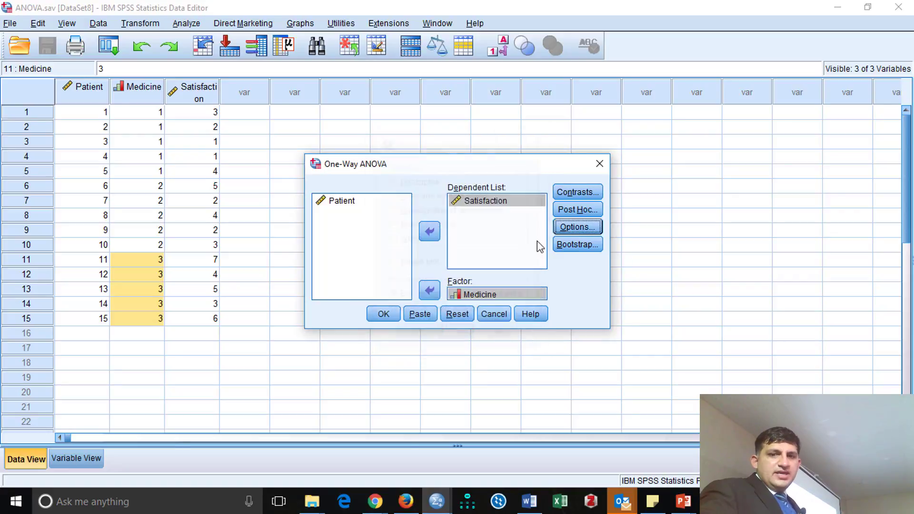
Step: Include Descriptive statistics, the Homogeneity of variance test and a Means plot in the One-Way ANOVA options
{"action": "left_click", "coordinate": [576, 227]}
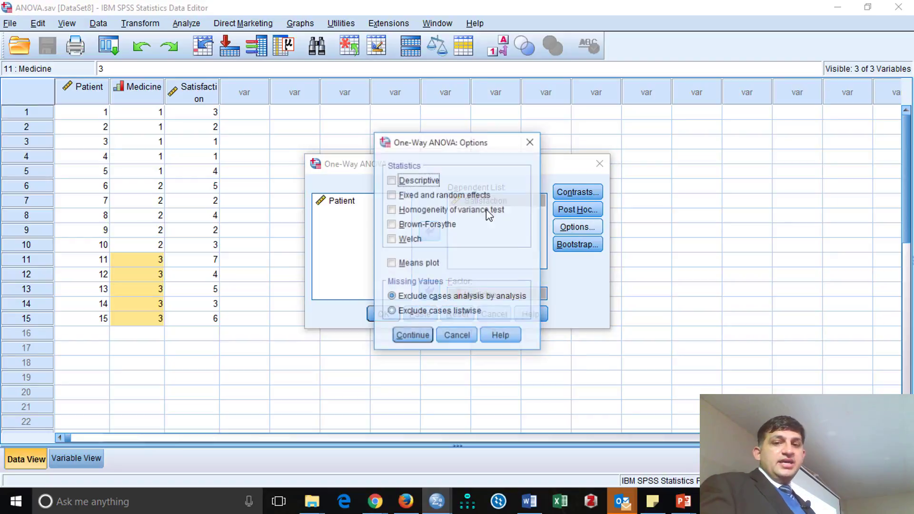
{"action": "left_click", "coordinate": [417, 181]}
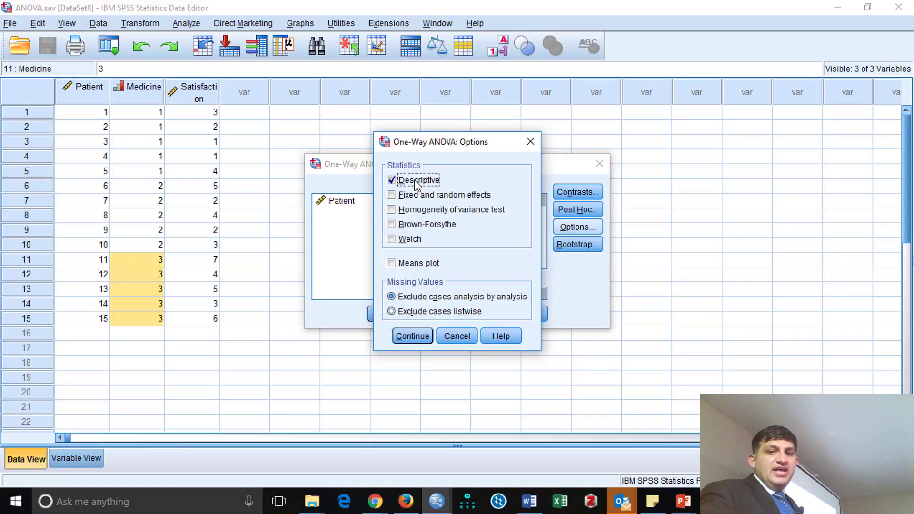
{"action": "left_click", "coordinate": [430, 210]}
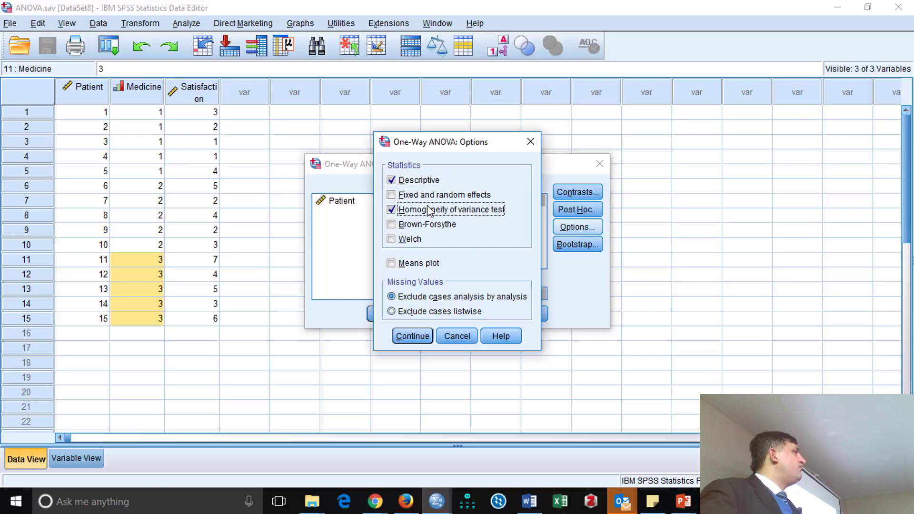
{"action": "left_click", "coordinate": [425, 268]}
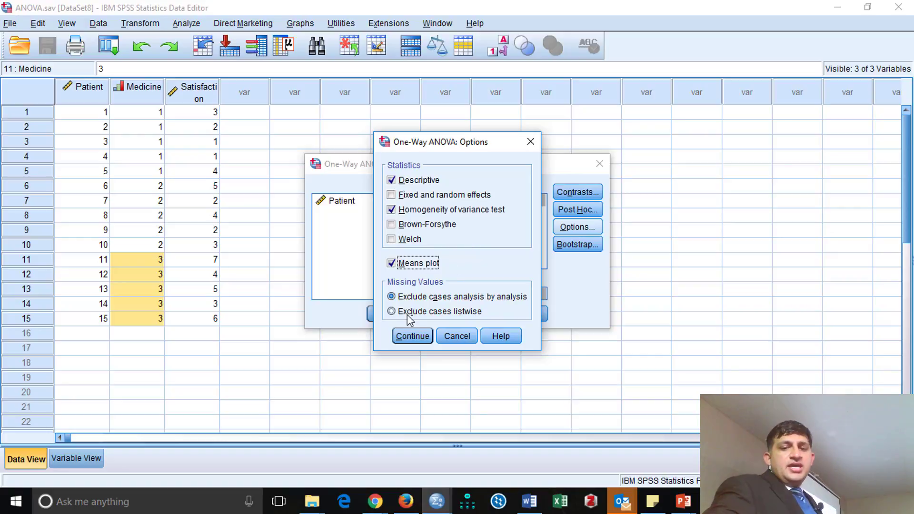
{"action": "left_click", "coordinate": [414, 336]}
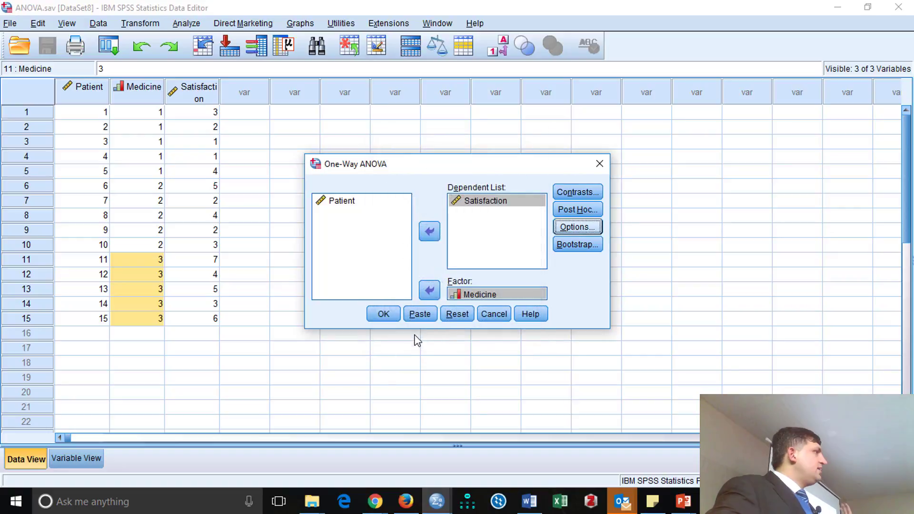
Step: Run the One-Way ANOVA and view its descriptives, homogeneity of variances and ANOVA tables in the output
{"action": "left_click", "coordinate": [385, 315]}
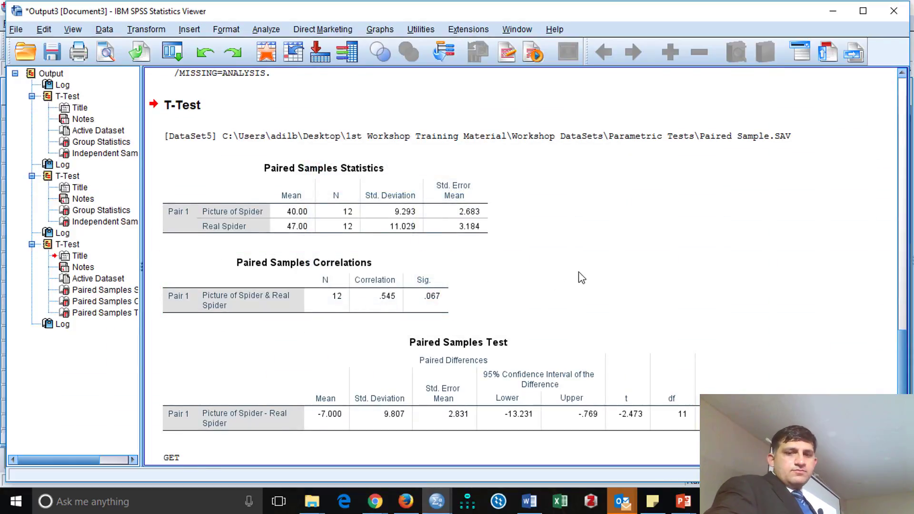
{"action": "scroll", "coordinate": [583, 276], "scroll_direction": "down", "scroll_amount": 3}
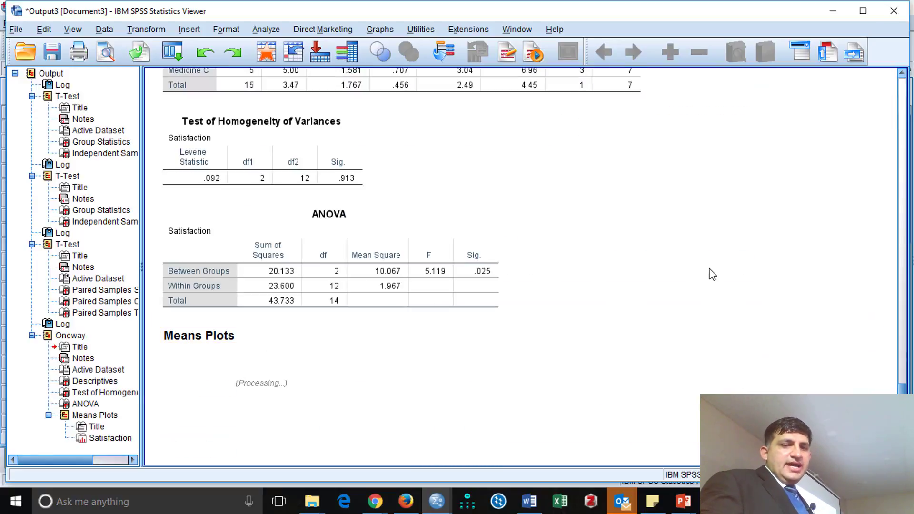
{"action": "scroll", "coordinate": [708, 289], "scroll_direction": "up", "scroll_amount": 5}
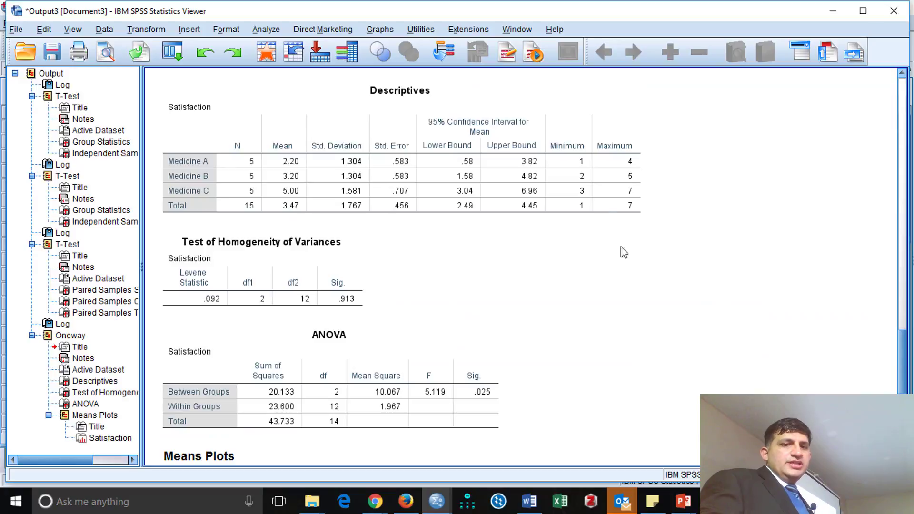